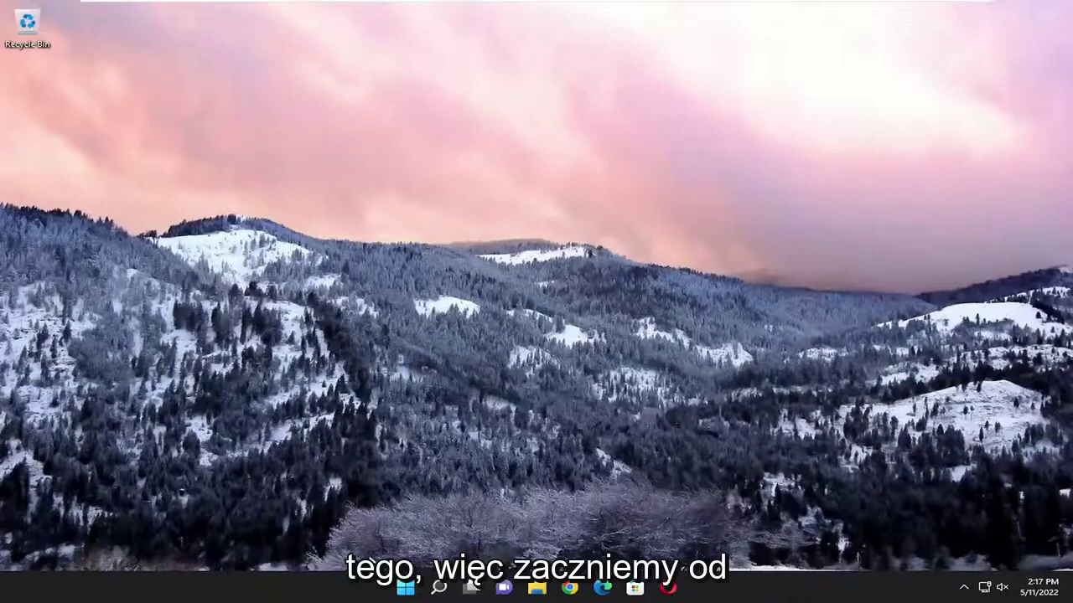
Search 'settings' from the taskbar and open the Settings app from the results
left_click(437, 589)
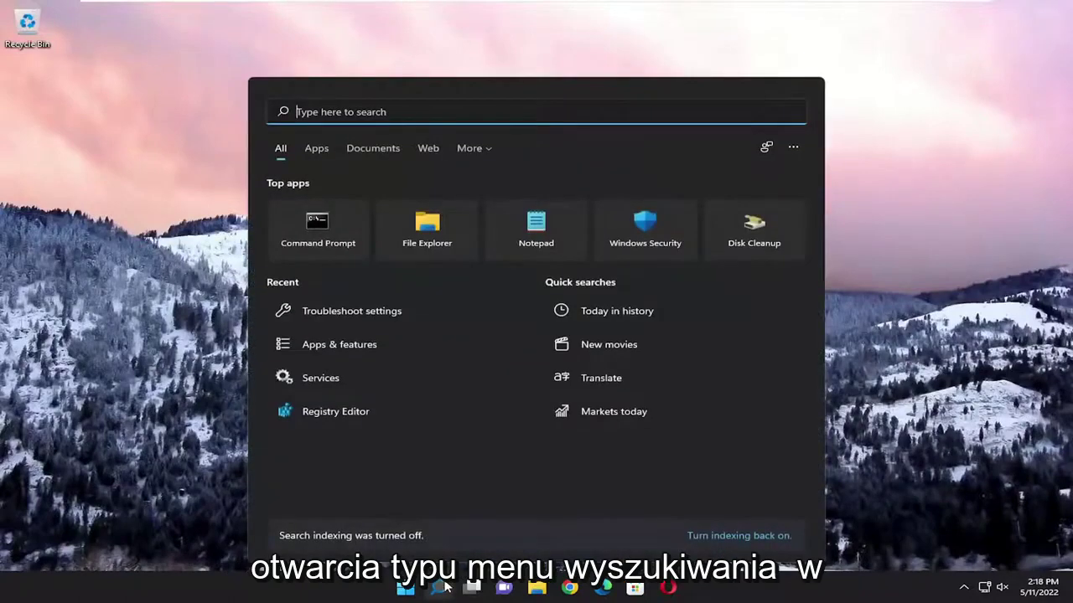
type("settings")
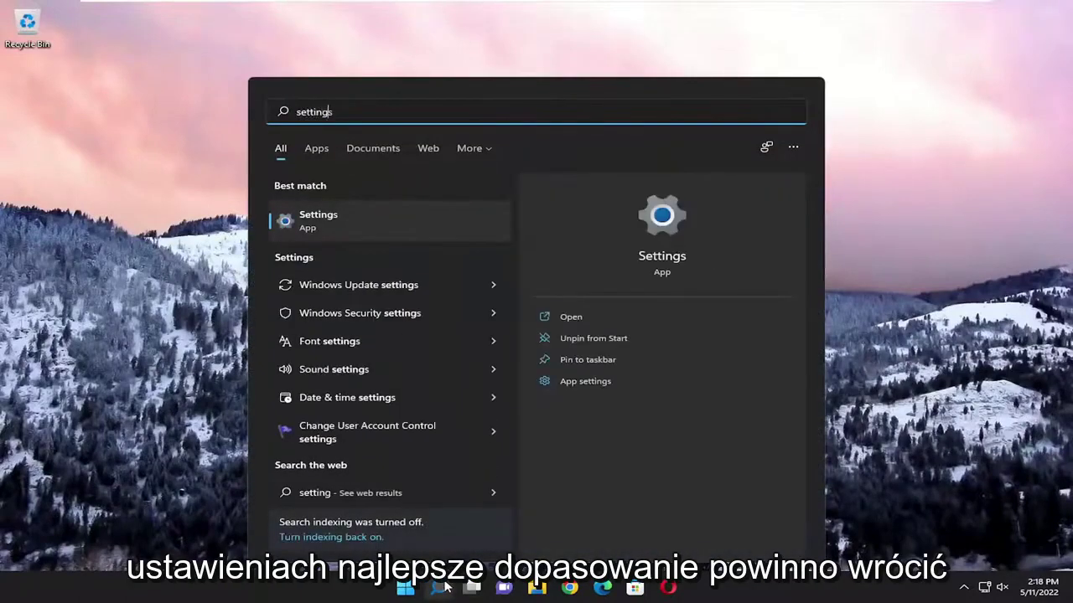
left_click(331, 222)
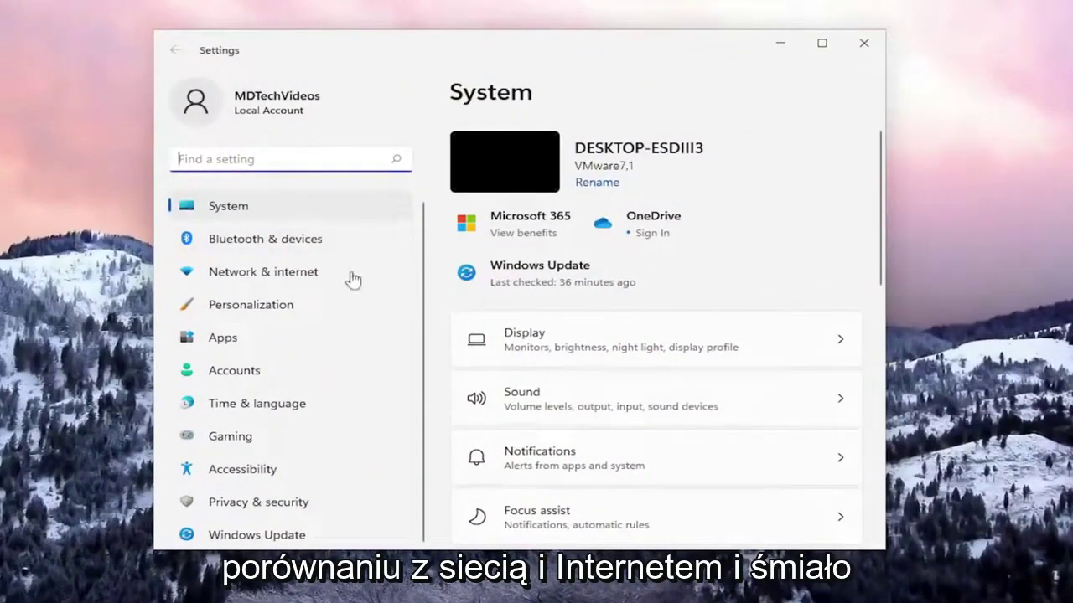
Review the Ethernet connection's details under Network & internet, then return to the overview
left_click(252, 272)
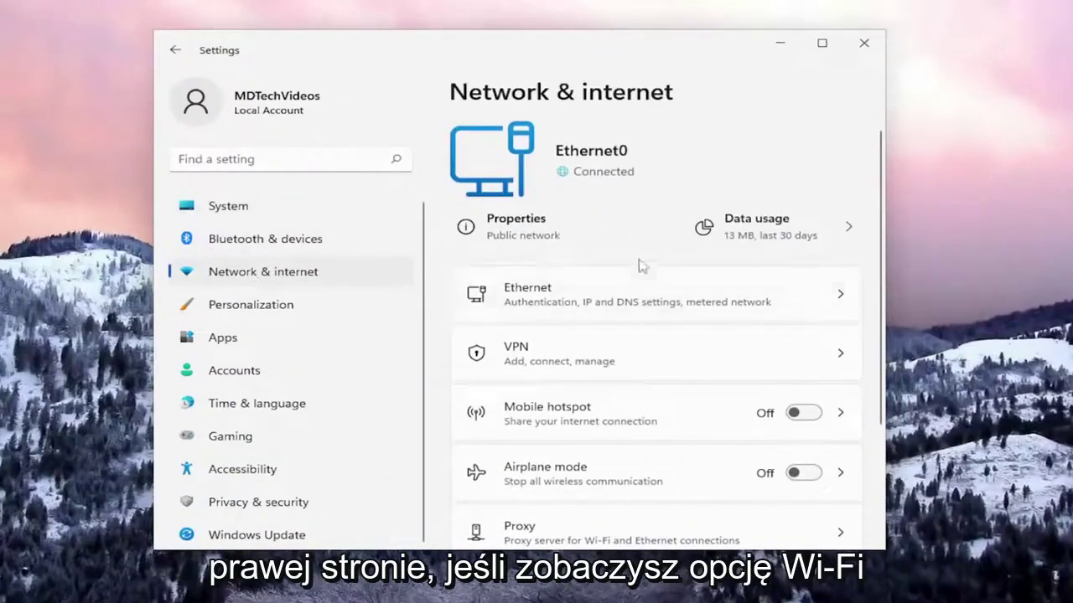
left_click(590, 309)
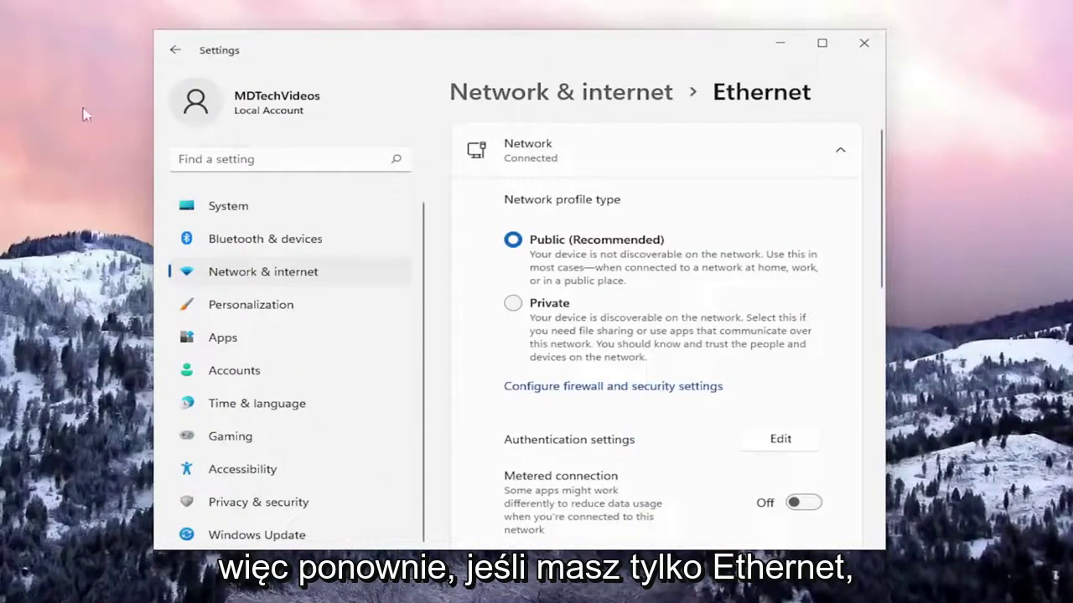
left_click(177, 52)
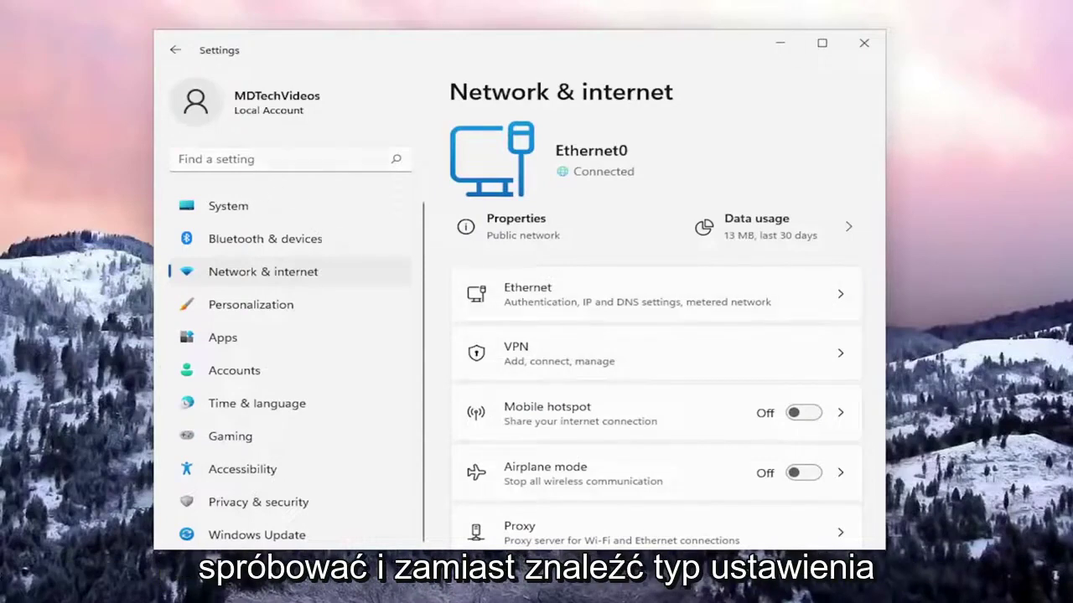
Search Settings for 'troubleshoot' and open Other troubleshooters, scrolled to Network Adapter
left_click(277, 159)
type("tr")
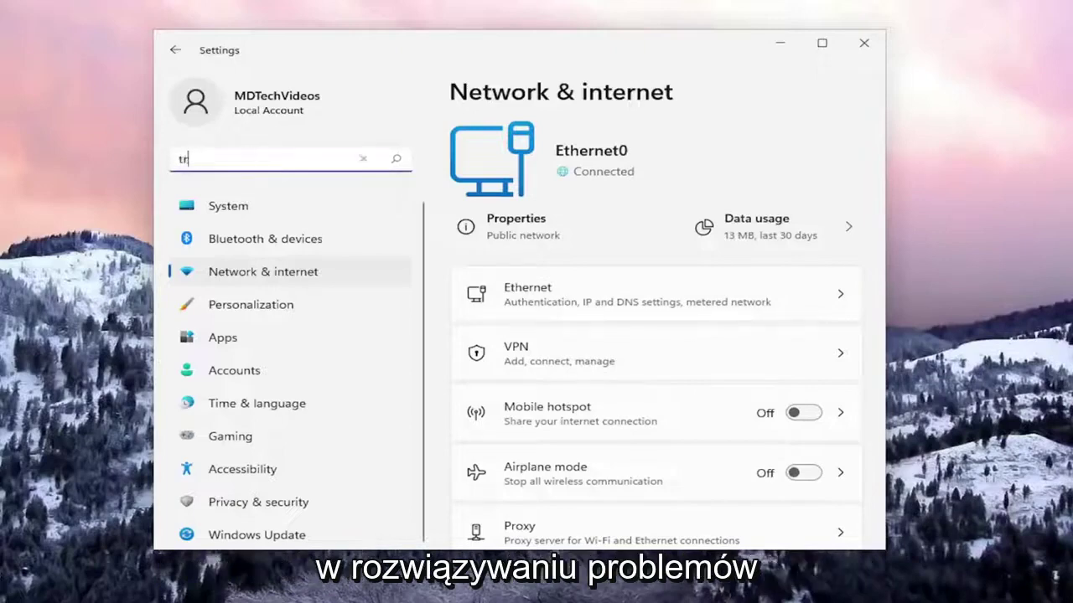
type("oubleshoot")
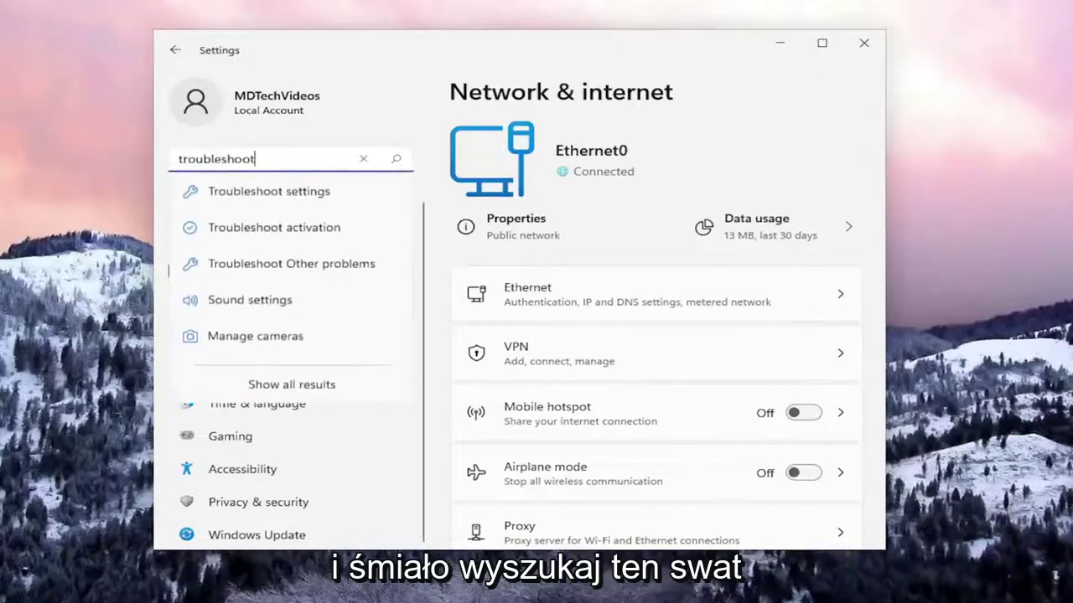
key("Return")
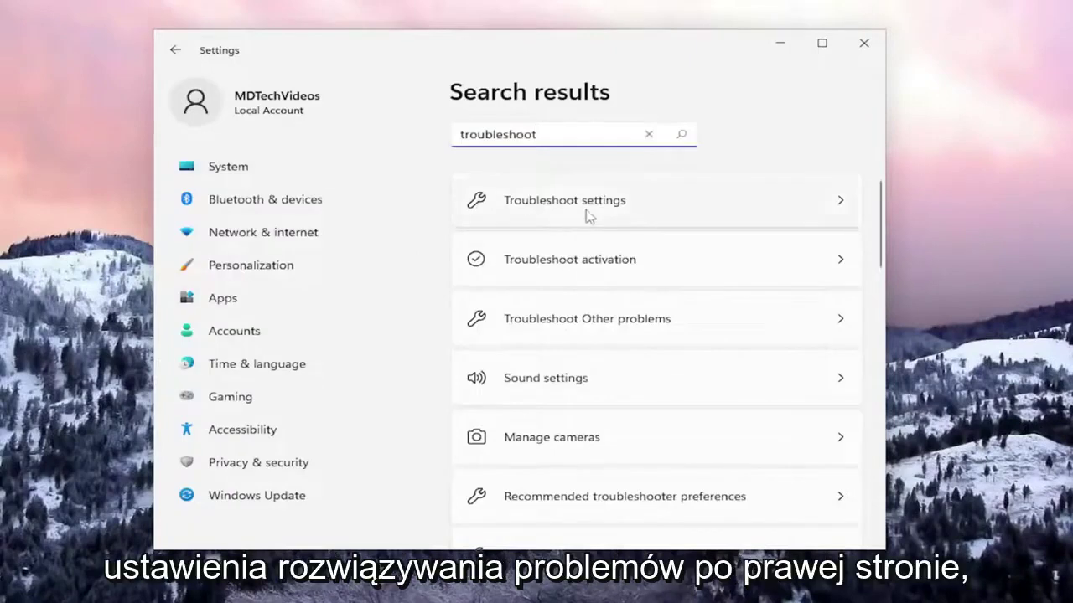
left_click(593, 204)
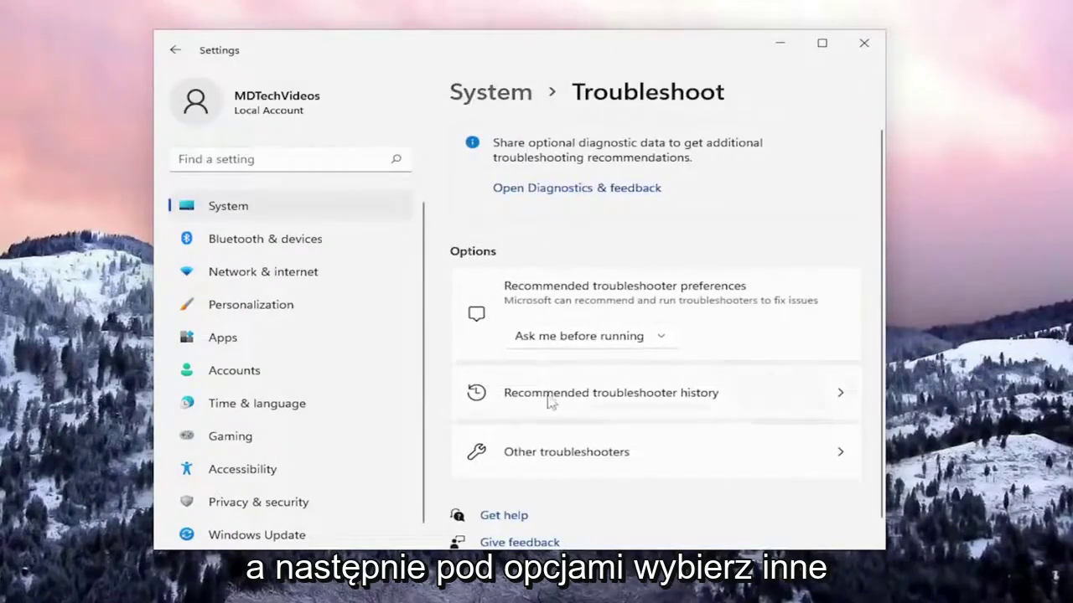
left_click(542, 455)
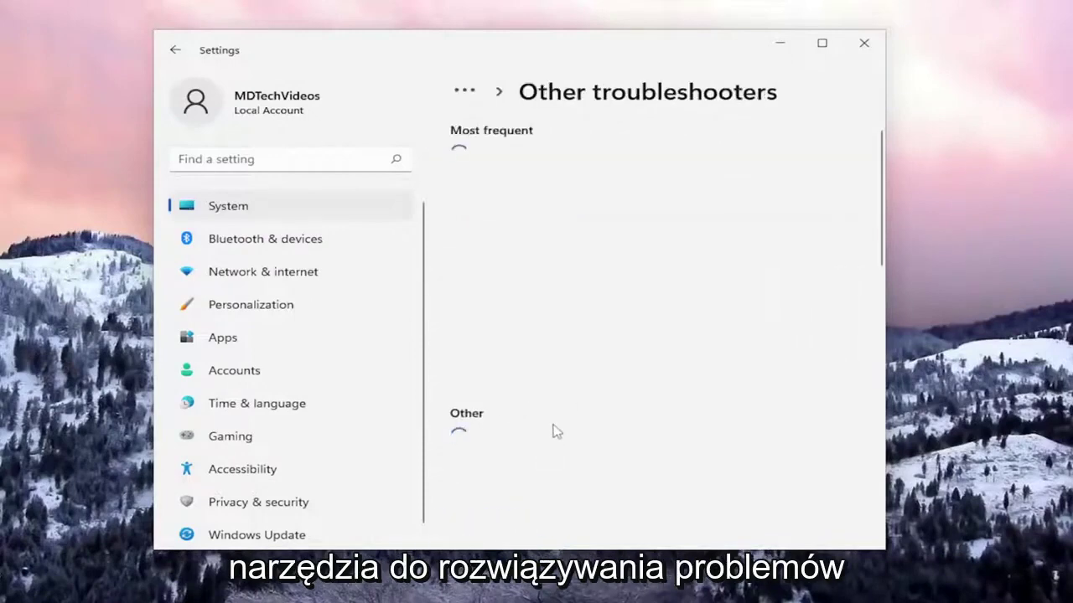
scroll(570, 366, "down", 1)
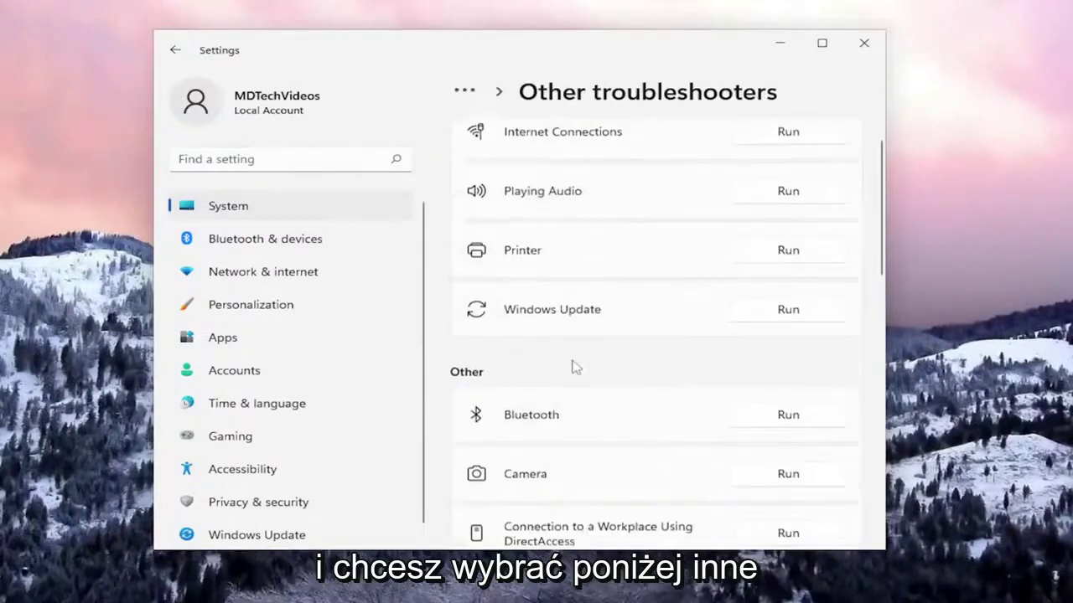
scroll(522, 359, "down", 1)
scroll(519, 356, "down", 2)
scroll(545, 364, "down", 1)
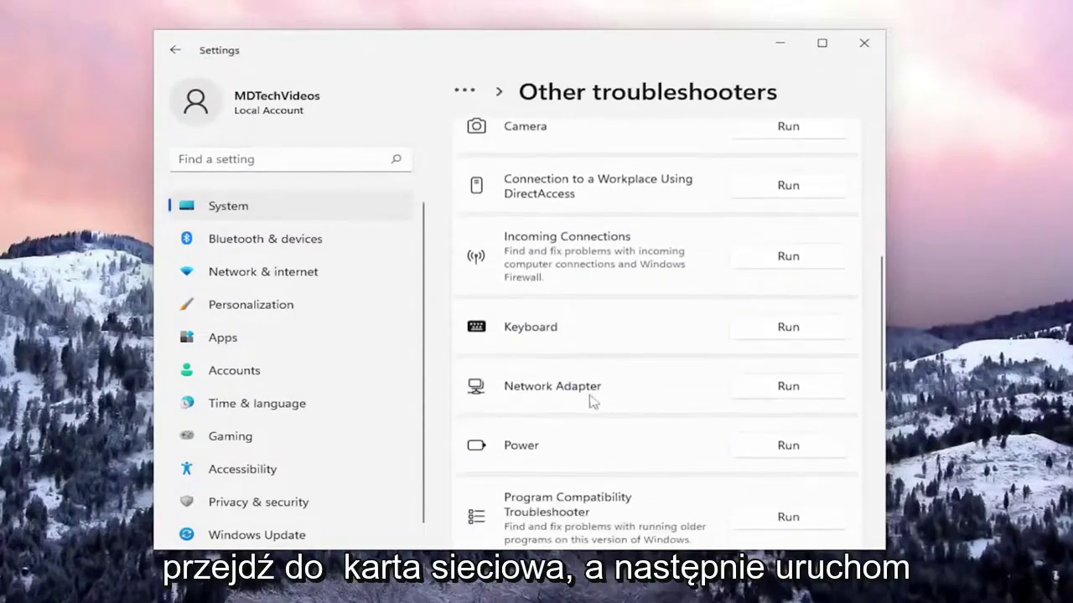
Run the Network Adapter troubleshooter on all adapters, testing google.com, and close its report
left_click(789, 392)
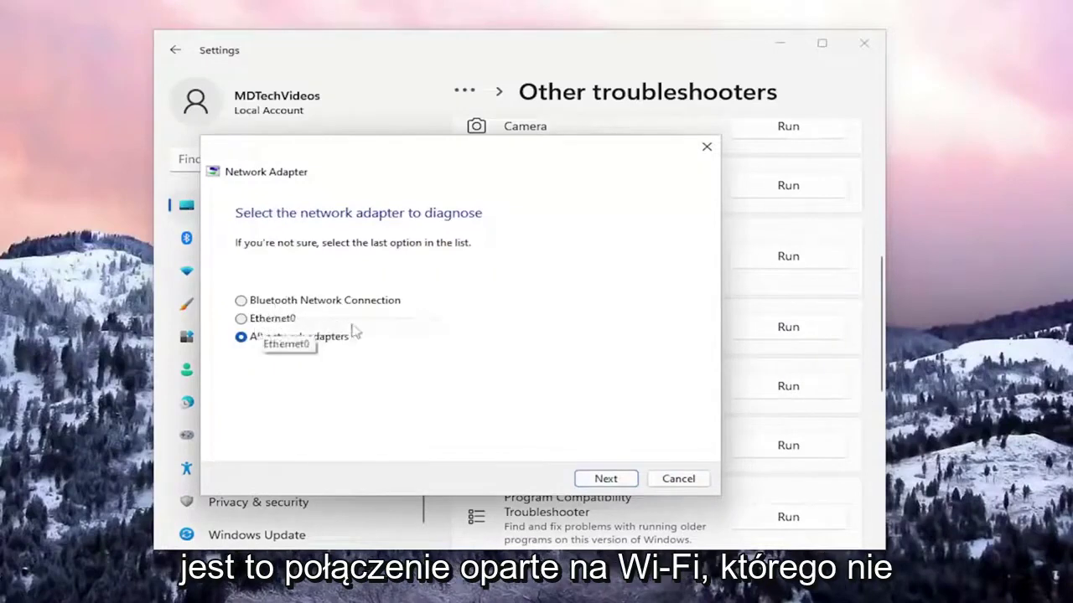
left_click(602, 474)
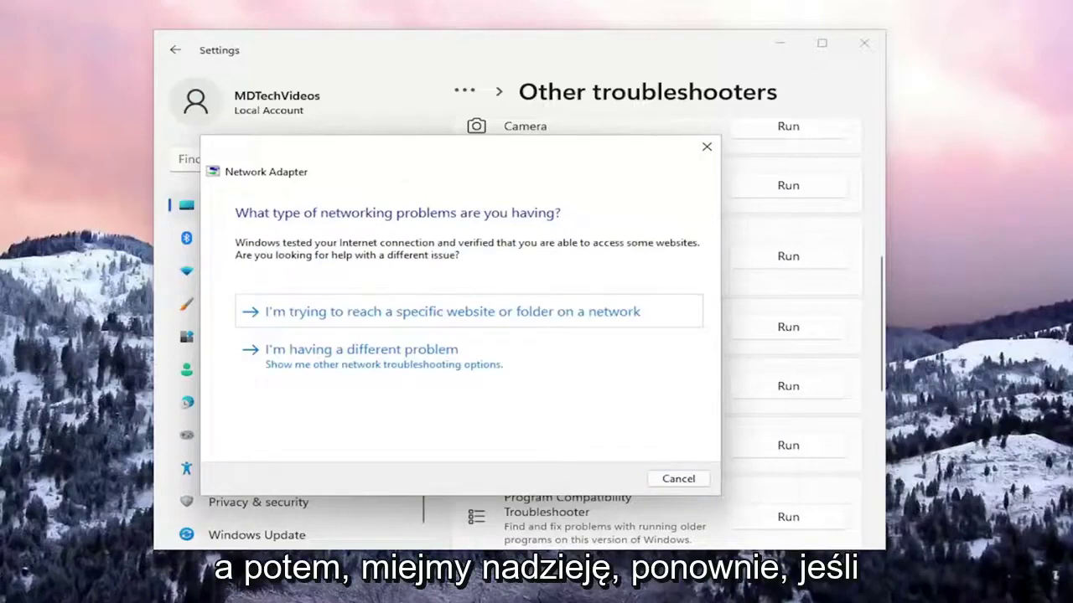
left_click(541, 319)
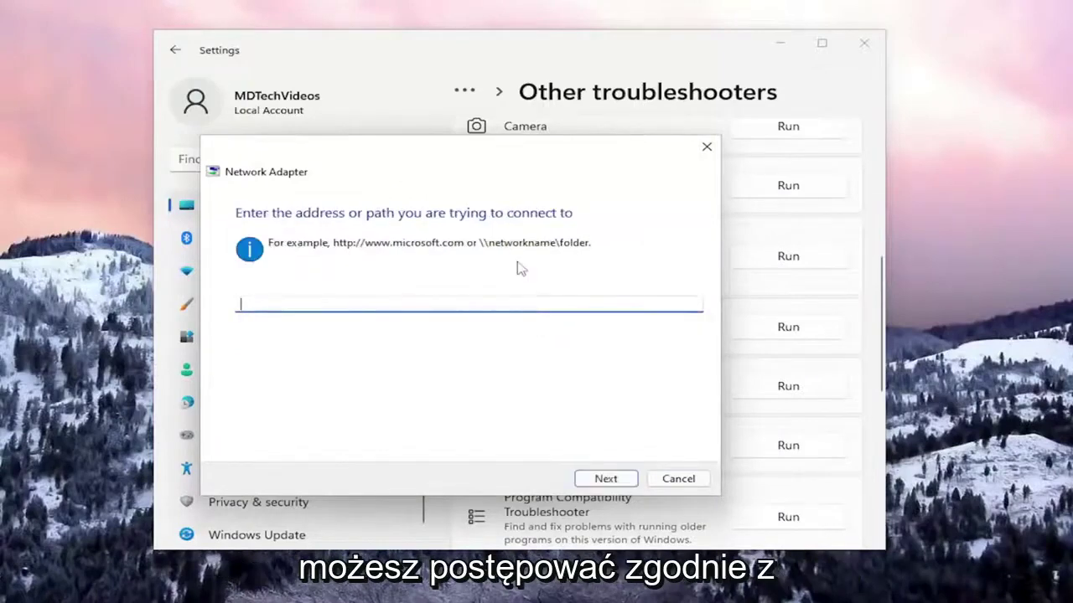
type("goo")
key("BackSpace")
key("BackSpace")
key("BackSpace")
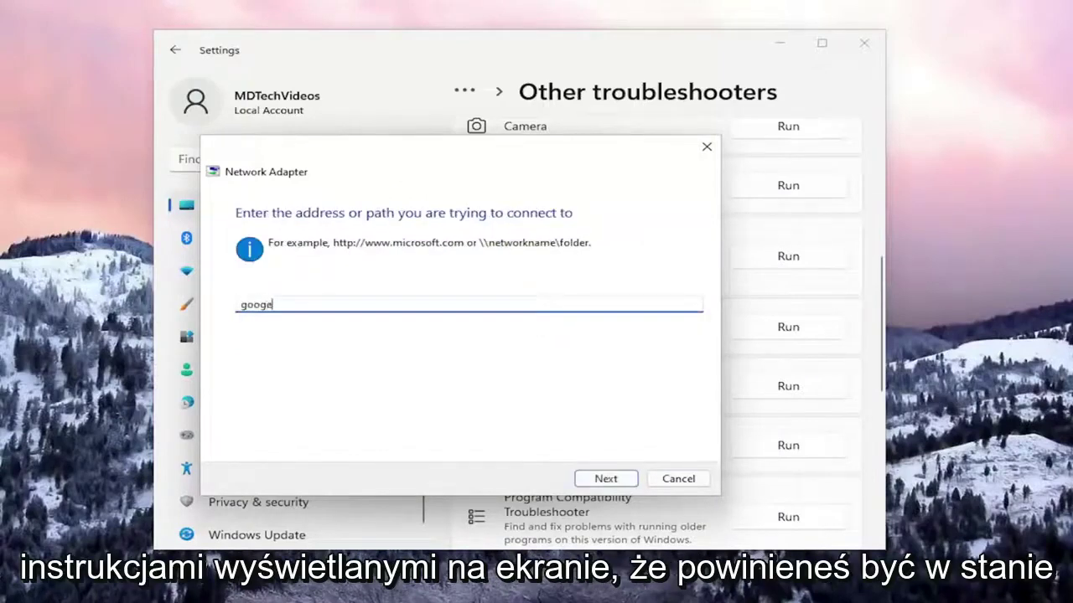
type("om")
key("Return")
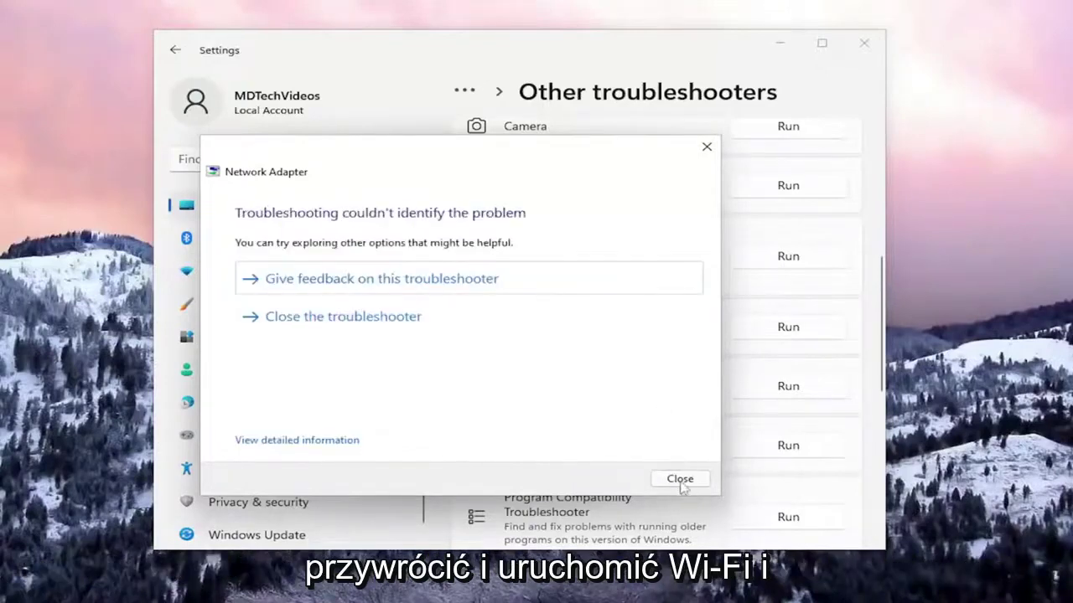
left_click(680, 480)
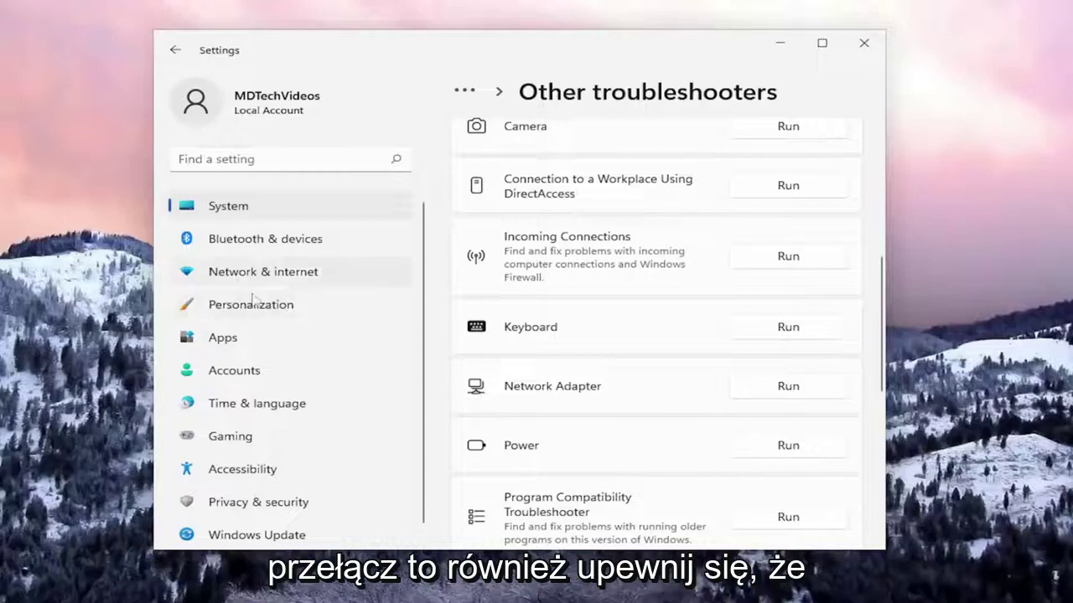
Go back to Network & internet and confirm the Airplane mode toggle is Off
scroll(568, 309, "up", 2)
scroll(567, 309, "up", 2)
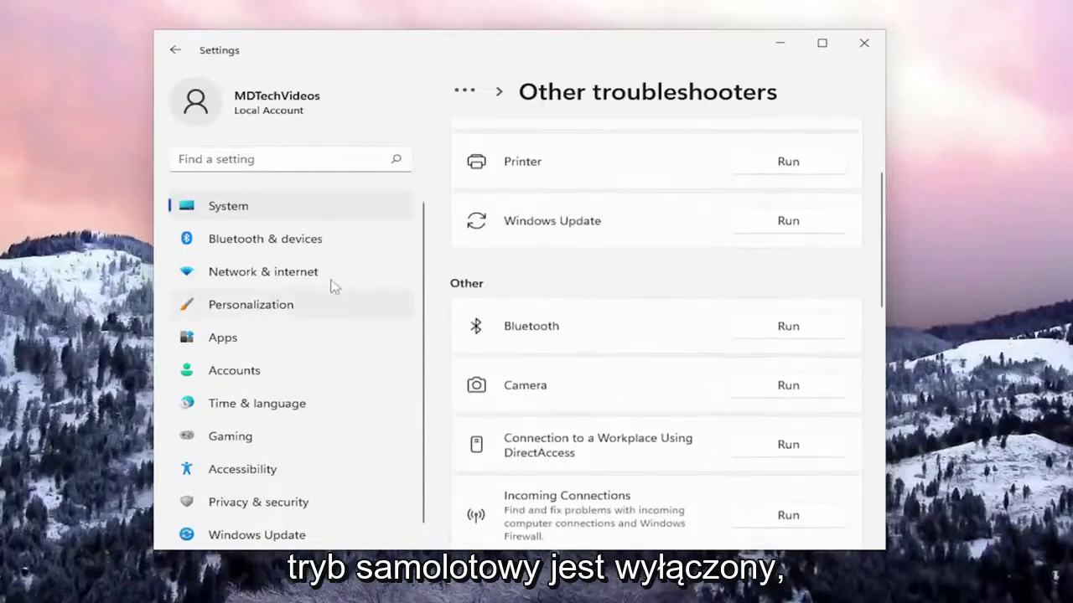
left_click(235, 271)
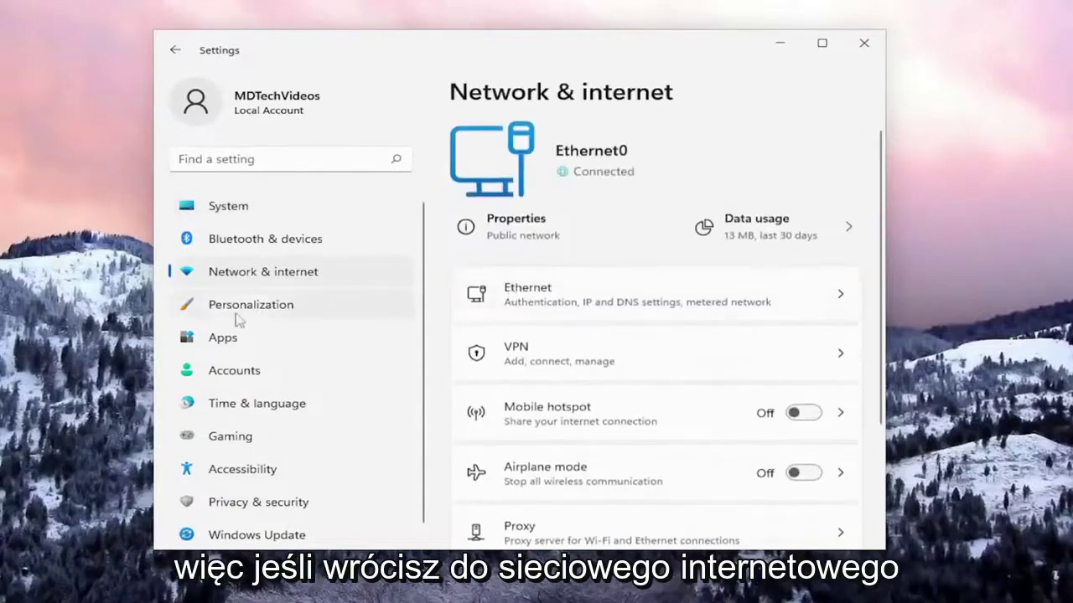
scroll(742, 425, "down", 2)
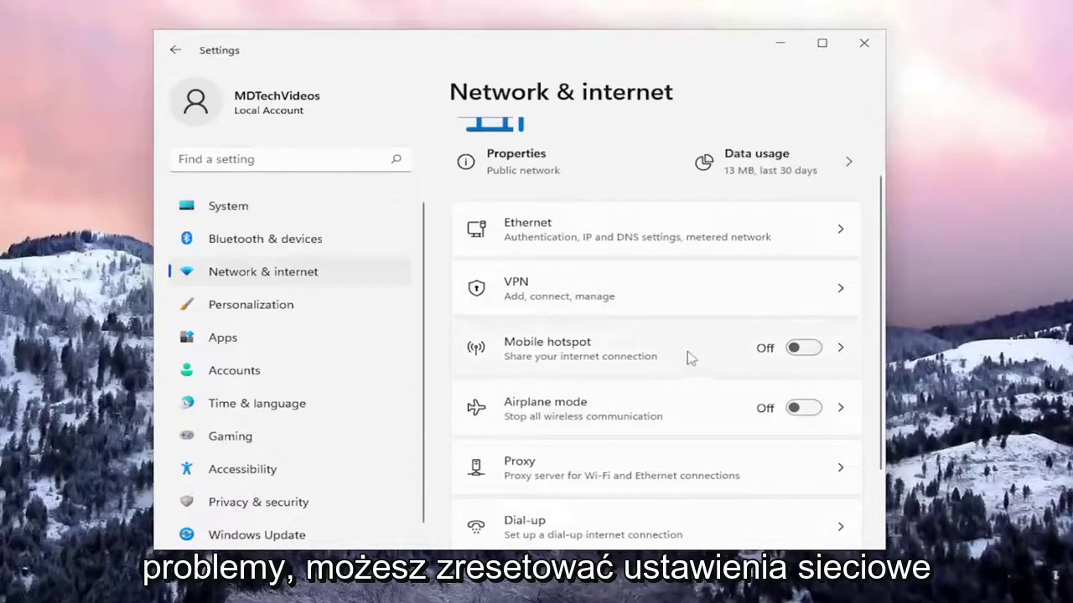
scroll(677, 373, "down", 3)
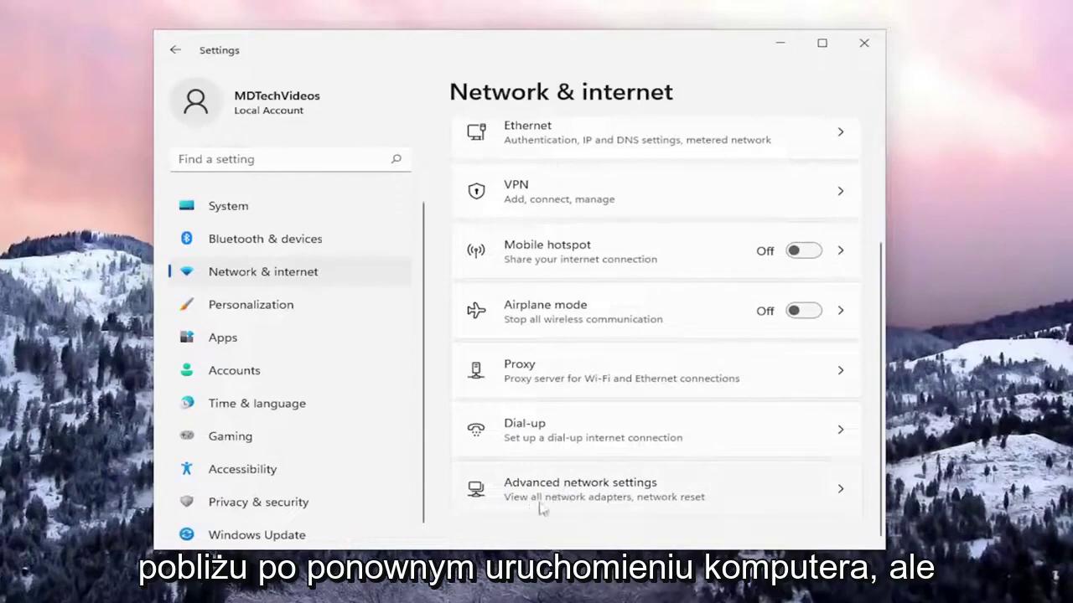
Under Advanced network settings, run Network reset with Reset now and confirm Yes
left_click(663, 499)
scroll(615, 333, "down", 2)
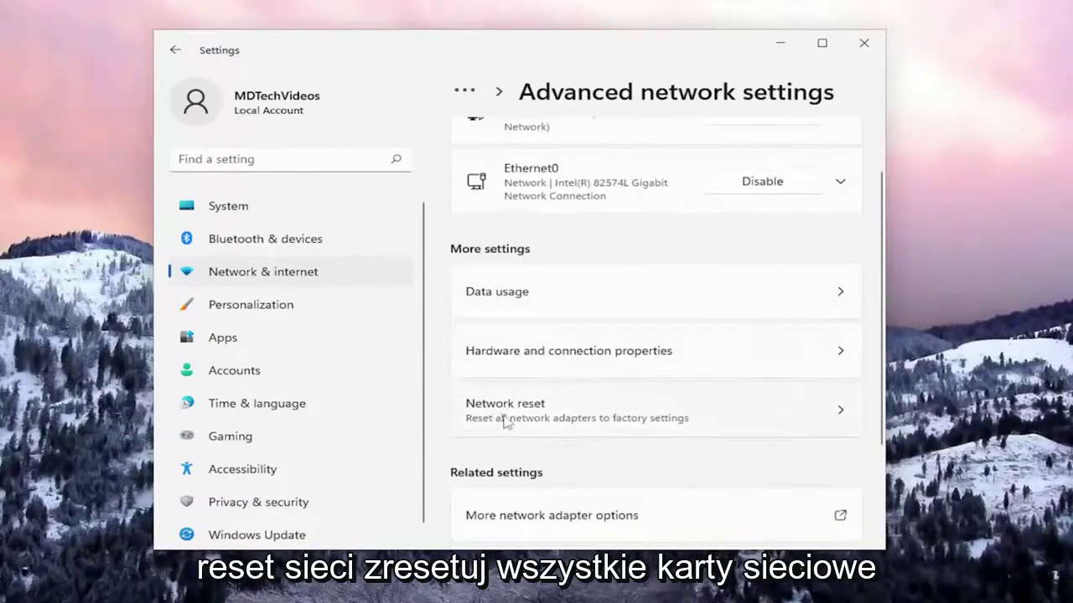
left_click(597, 427)
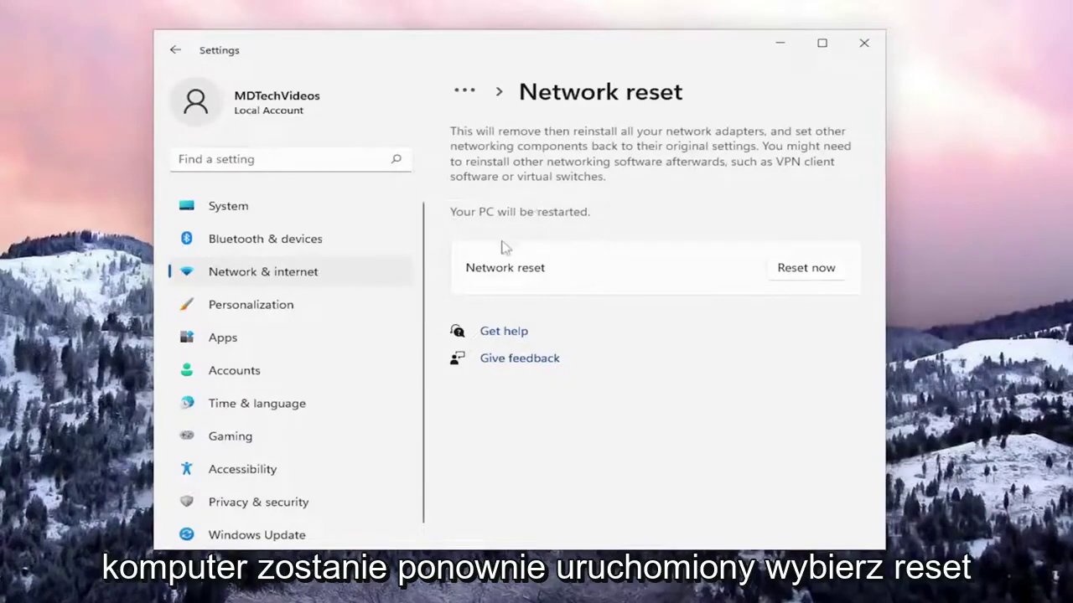
left_click(806, 275)
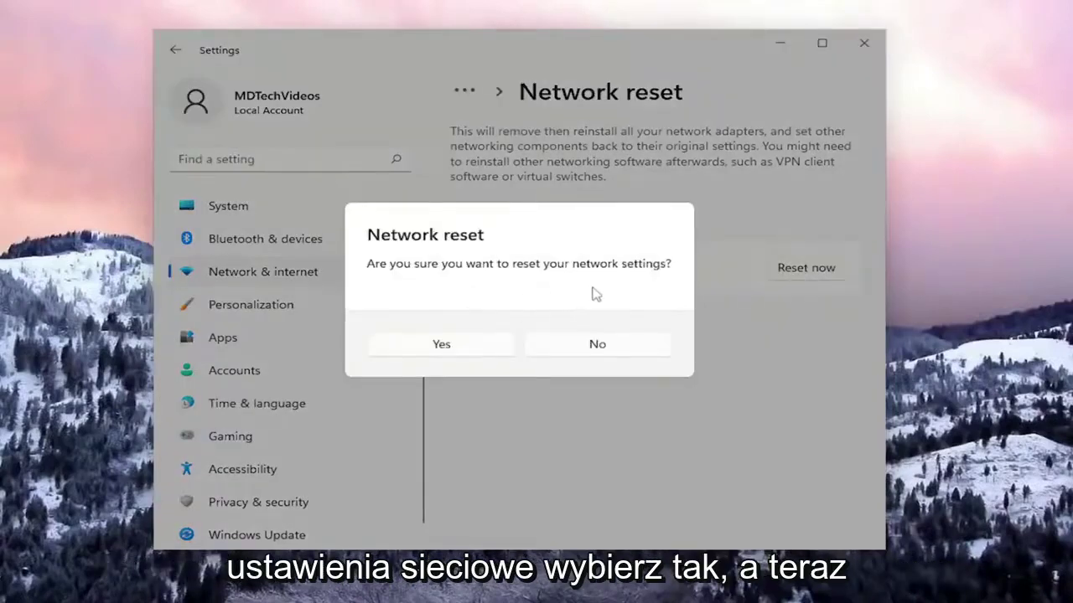
left_click(447, 345)
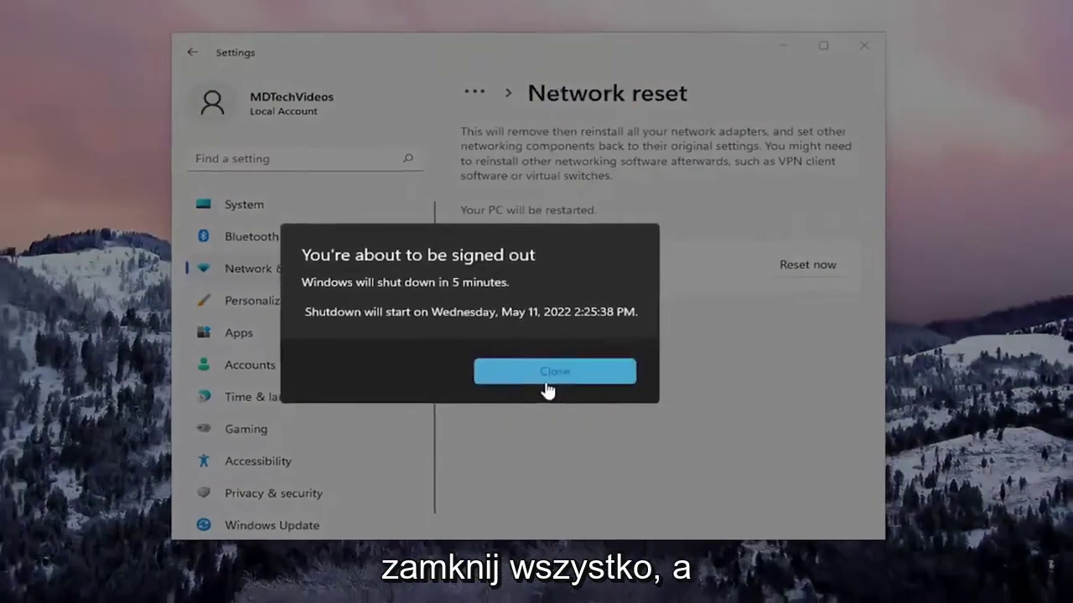
Dismiss the sign-out notice, close Settings, and open the Start button's power menu
left_click(547, 372)
left_click(864, 45)
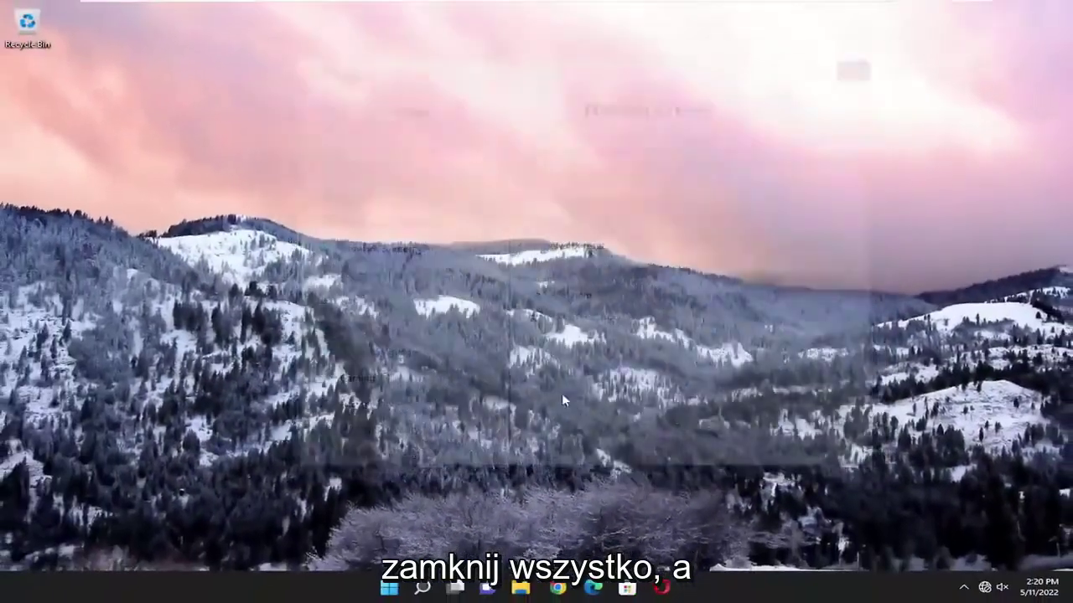
right_click(405, 589)
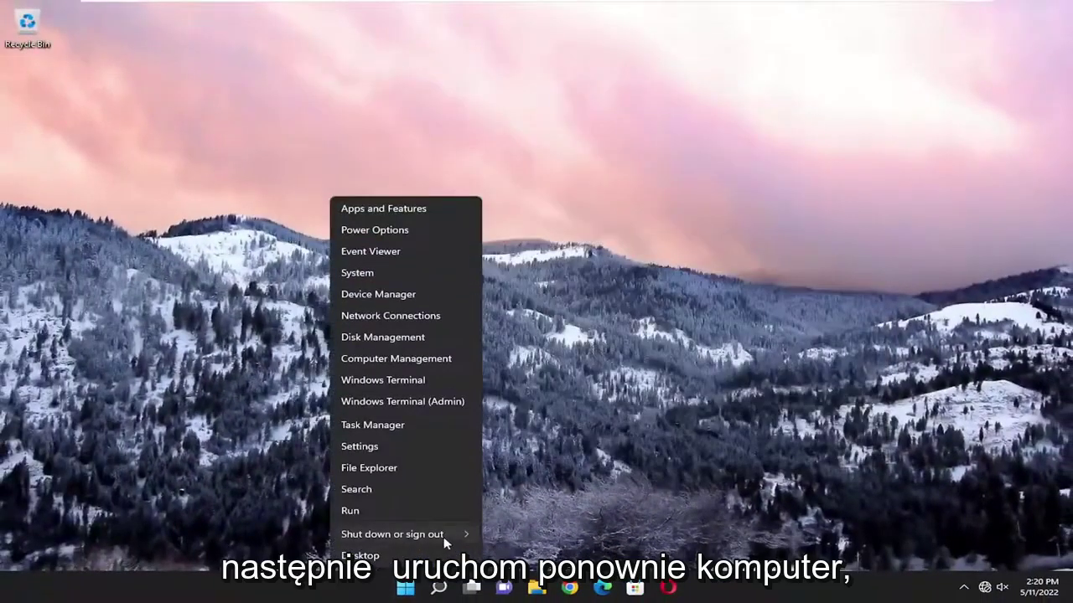